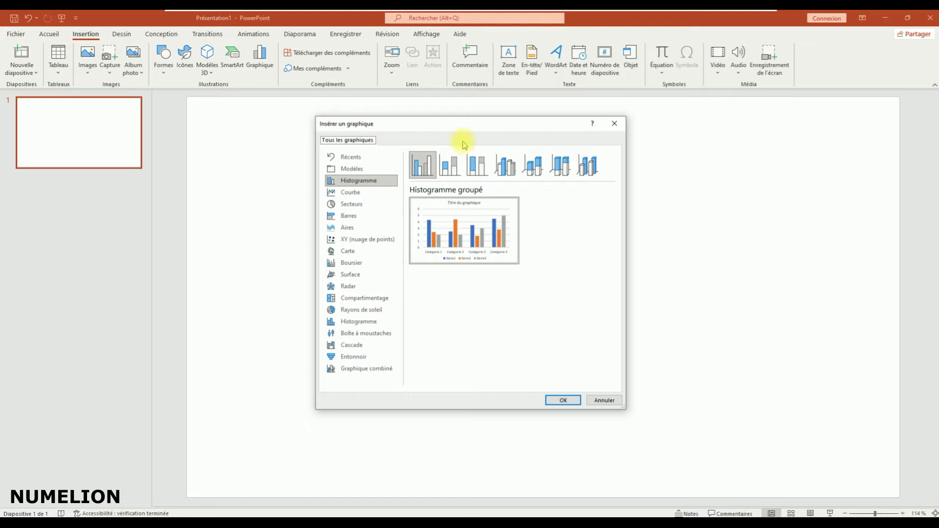
- Insert a clustered column chart (Histogramme groupé) on the slide and close its data sheet
mouse_move(446, 210)
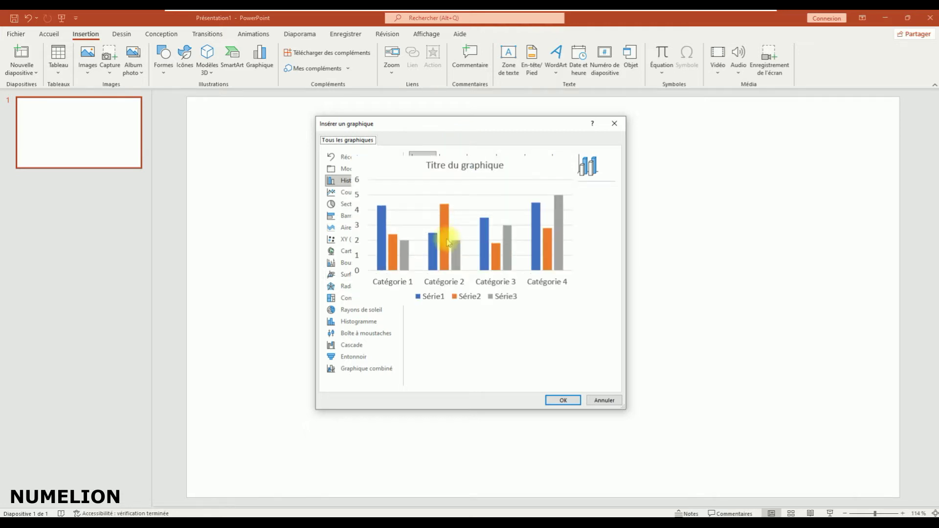
click(562, 400)
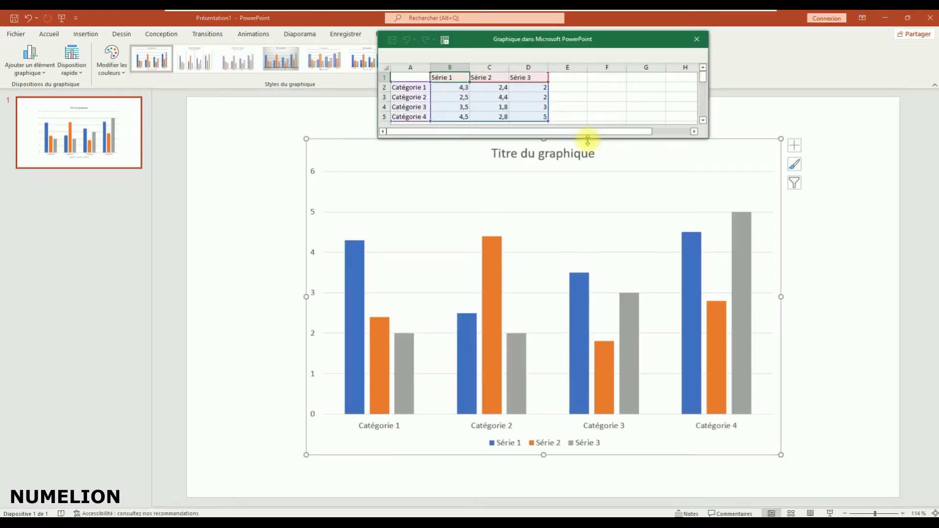
drag(587, 138, 608, 301)
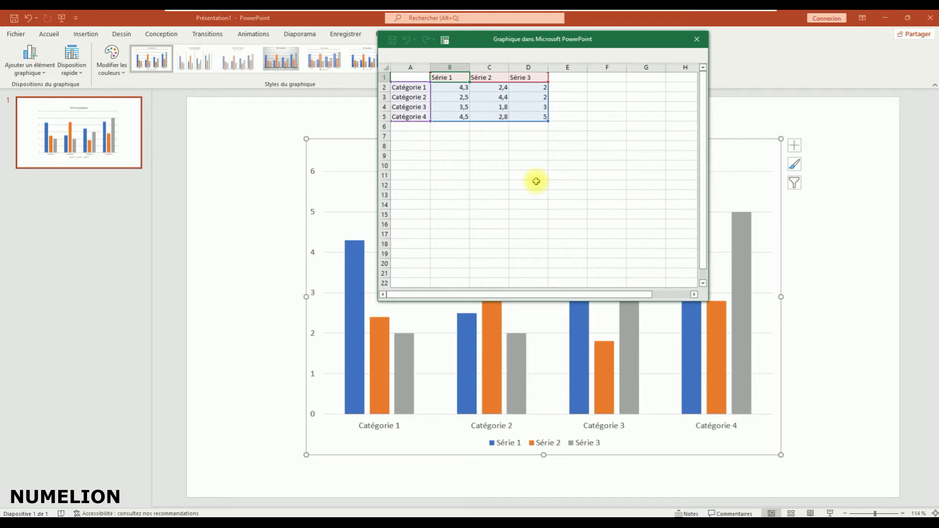
click(702, 46)
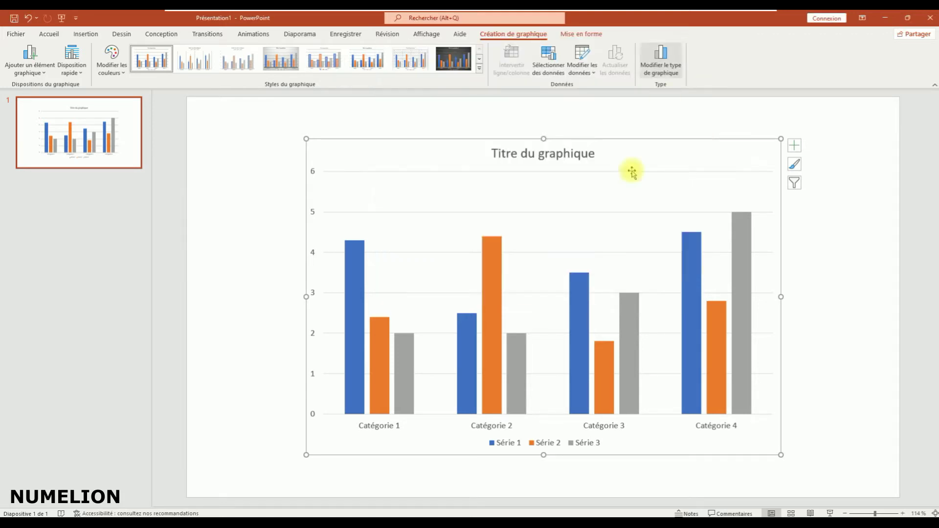
- Select the chart and bring up its data sheet through the data source selection, cancelling the selection dialog
click(273, 164)
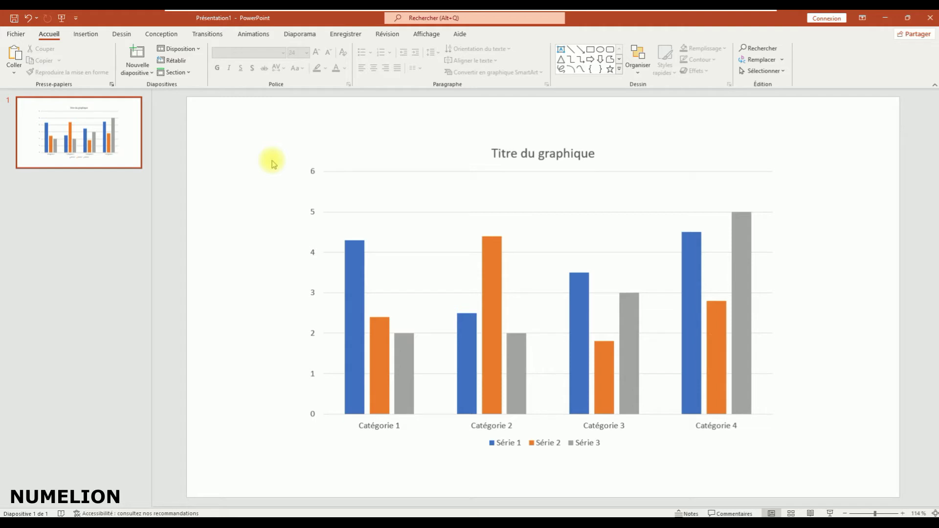
click(423, 154)
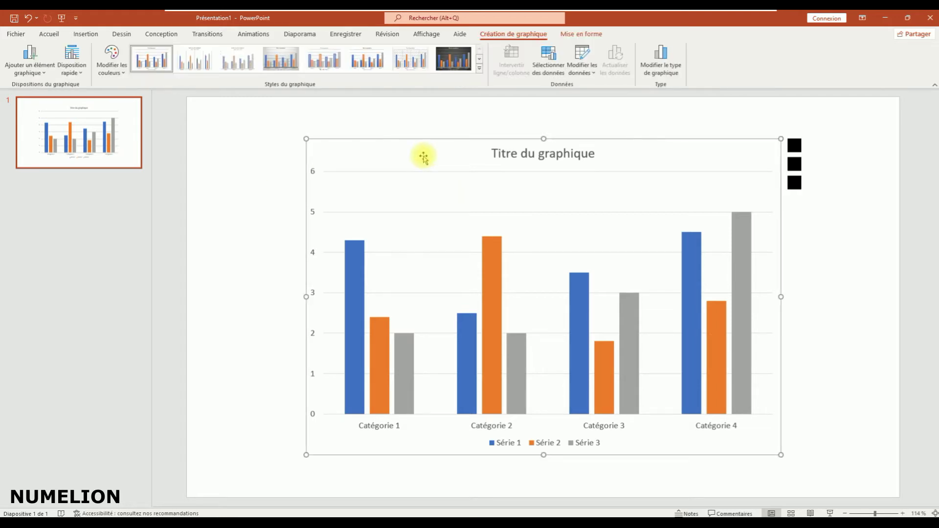
click(423, 154)
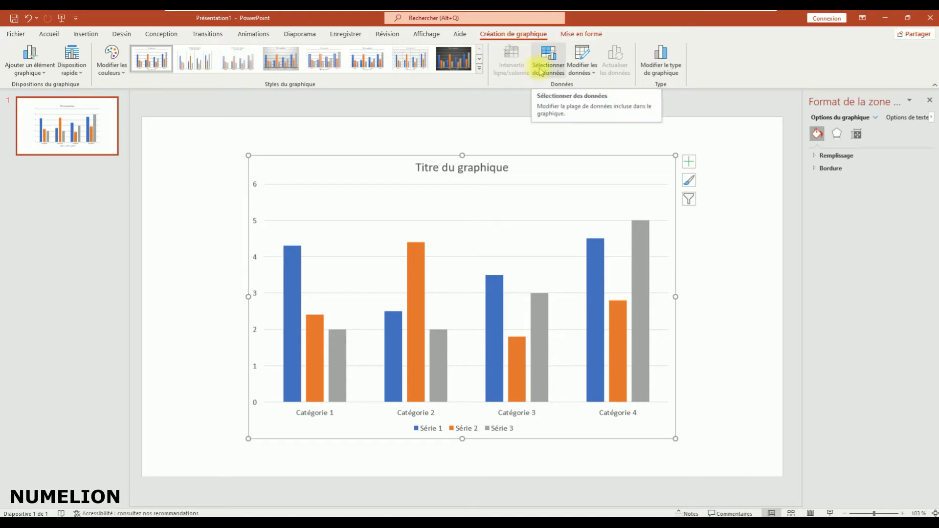
click(548, 94)
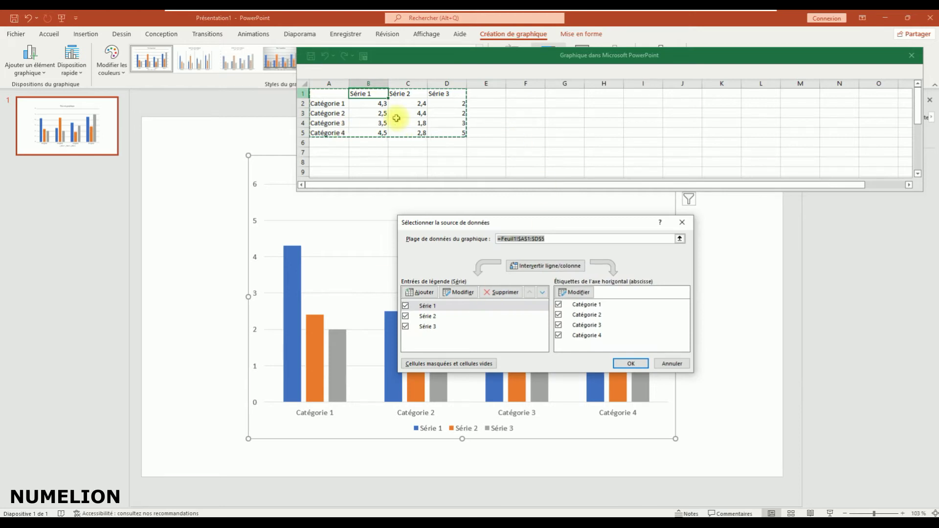
click(674, 362)
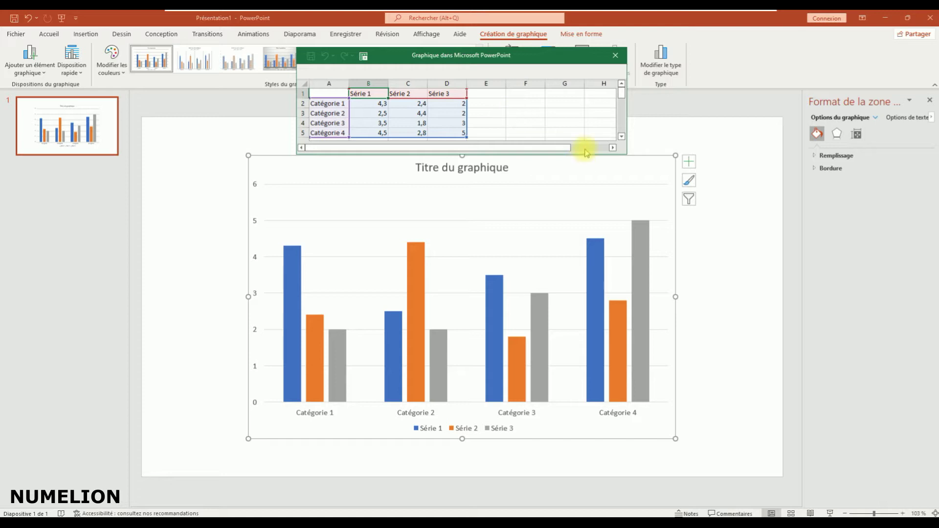
- Open the chart data in a full, enlarged Excel window and delete all the placeholder categories and series
click(364, 58)
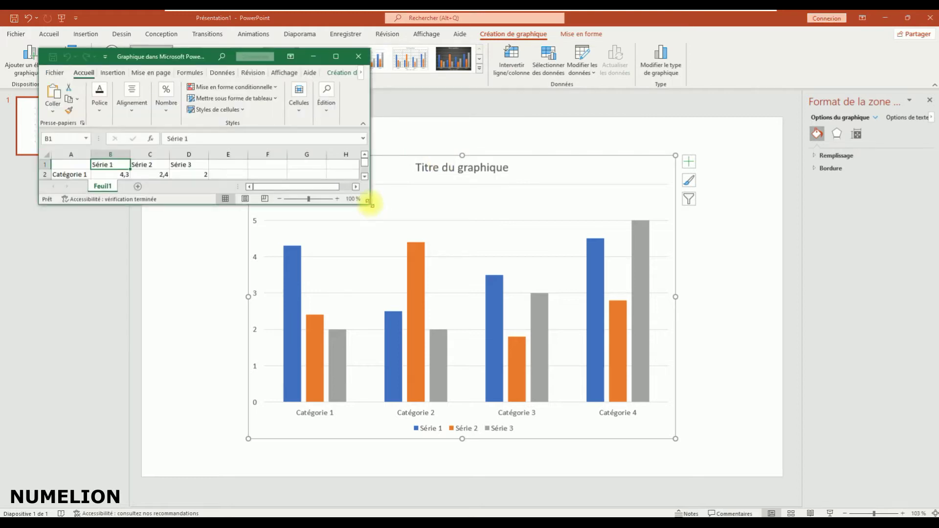
drag(370, 203, 768, 443)
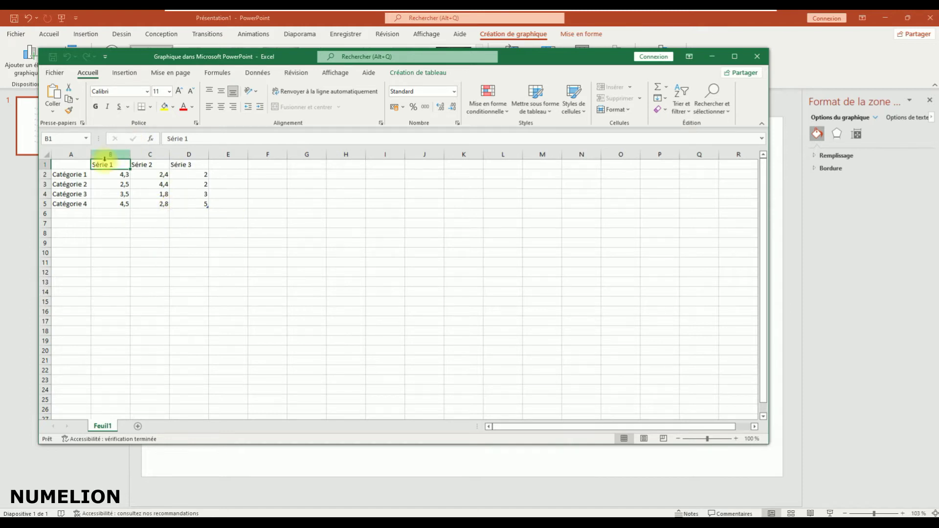
drag(69, 174, 195, 169)
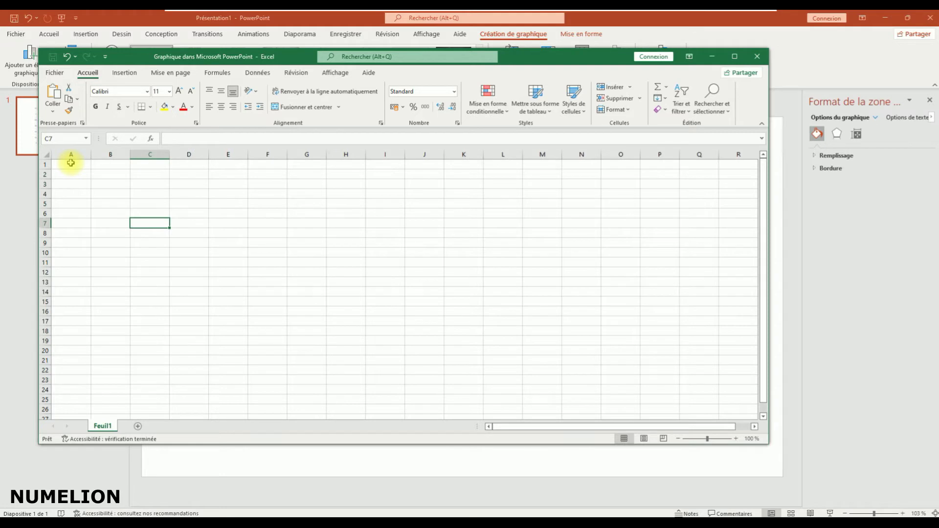
- Import the sheet Feuille 4 of the Client workbook from the Bureau folder and load it into the chart's workbook
click(71, 163)
click(258, 73)
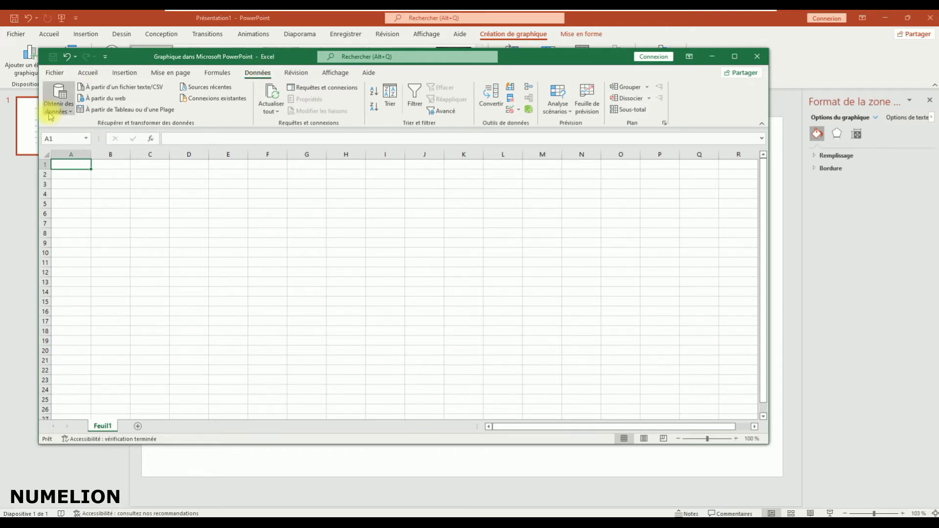
click(58, 100)
mouse_move(77, 127)
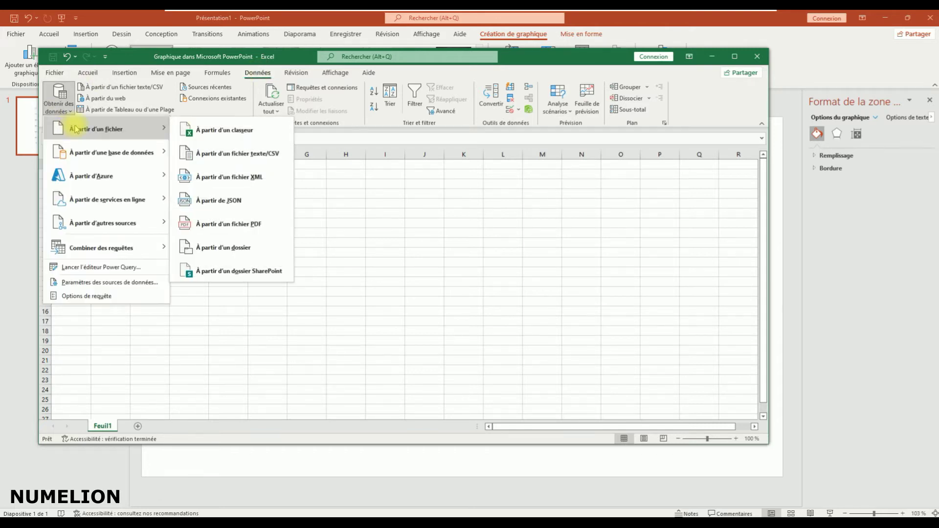
click(220, 128)
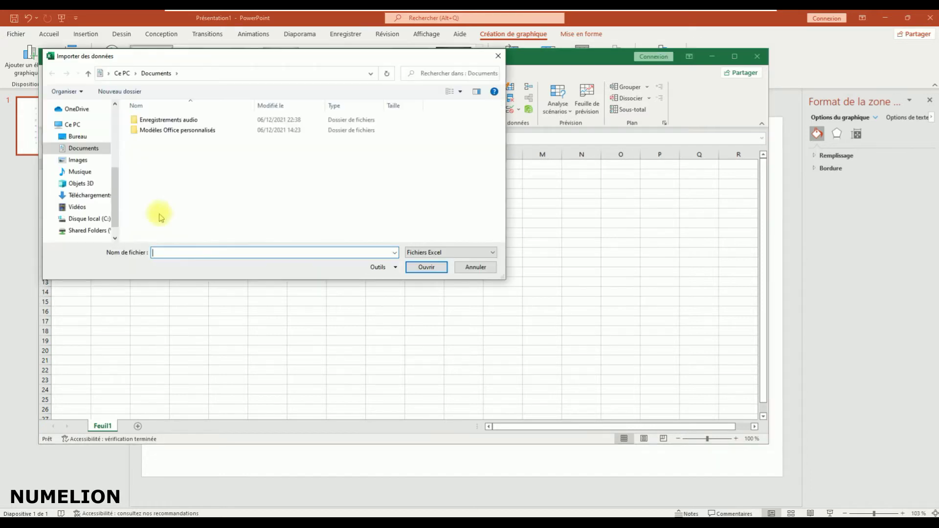
click(78, 138)
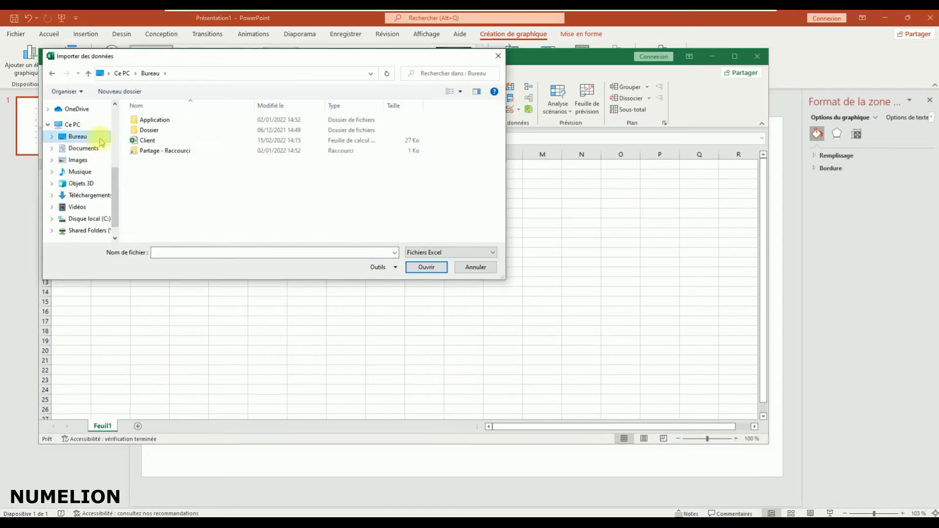
click(164, 143)
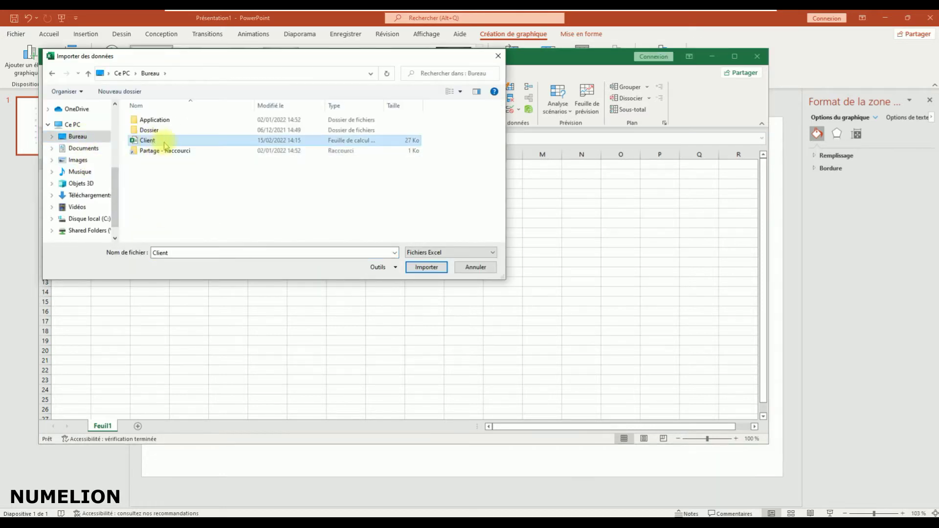
click(426, 268)
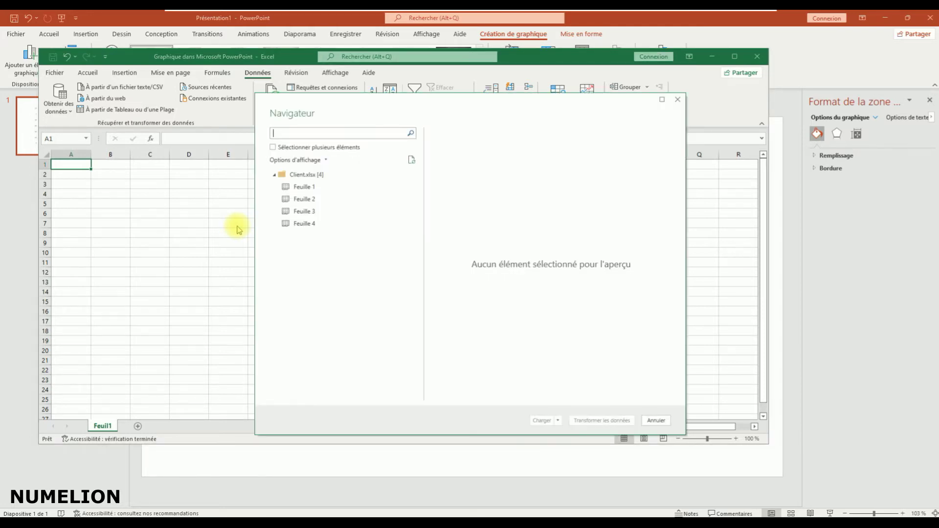
click(319, 226)
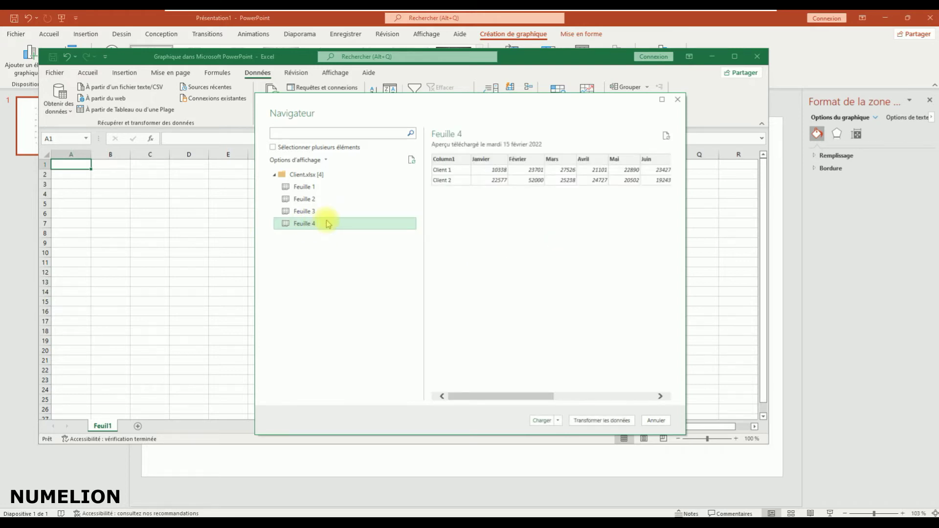
click(546, 422)
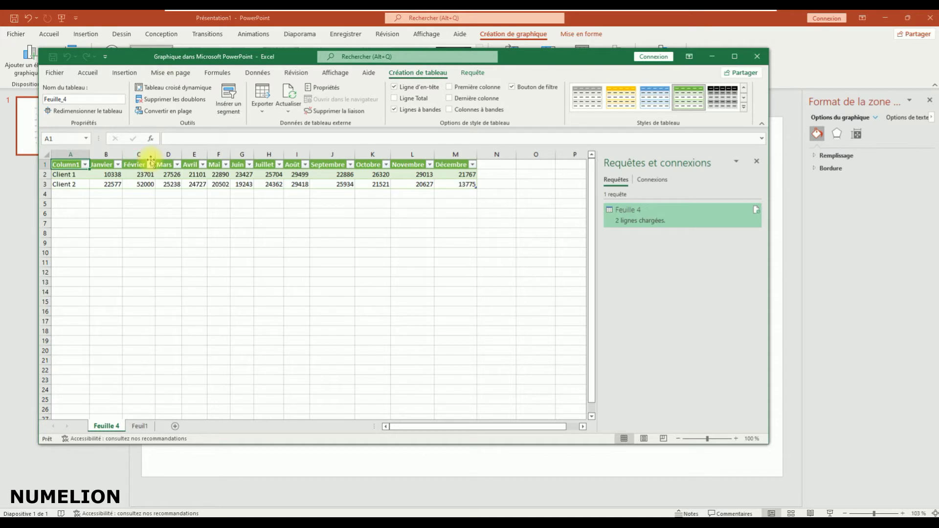
- Close the Excel window and reopen the chart's data source selection with the data connections enabled
click(757, 57)
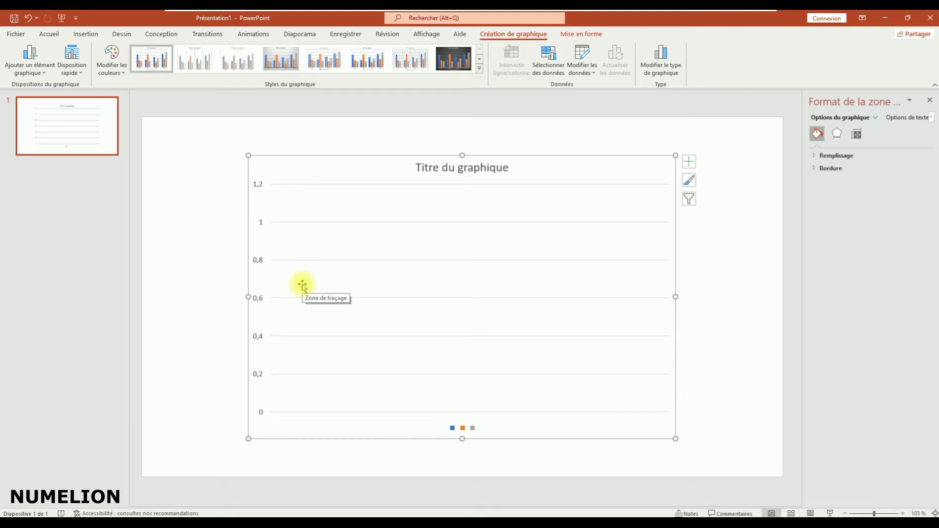
click(554, 66)
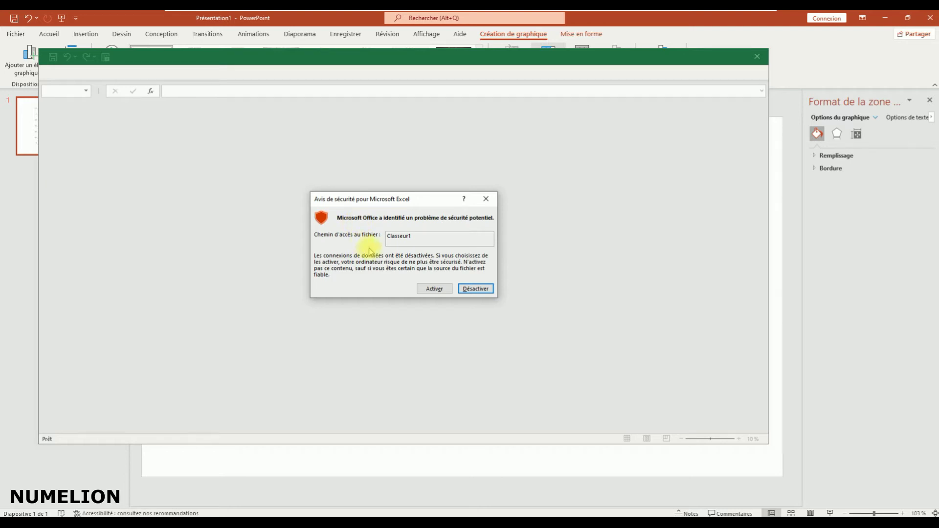
click(435, 291)
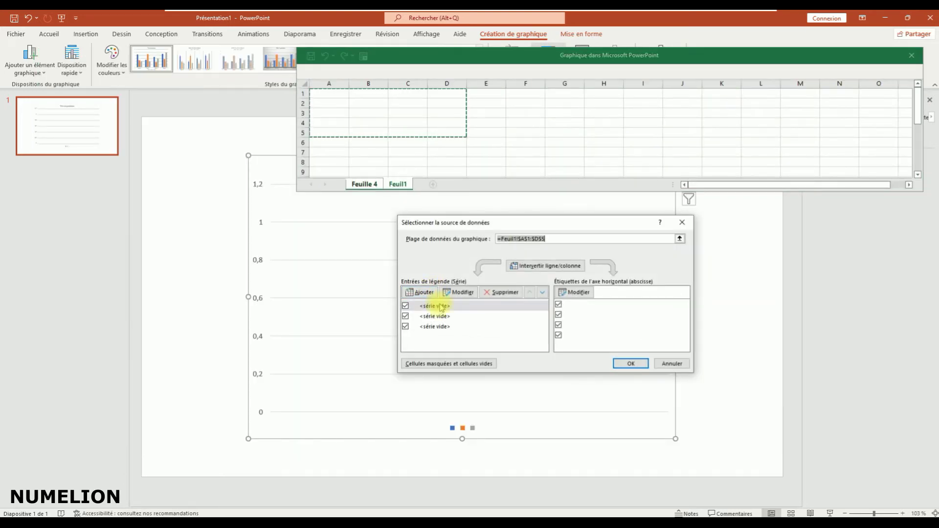
- Remove the three empty series from the chart's legend entries
click(489, 296)
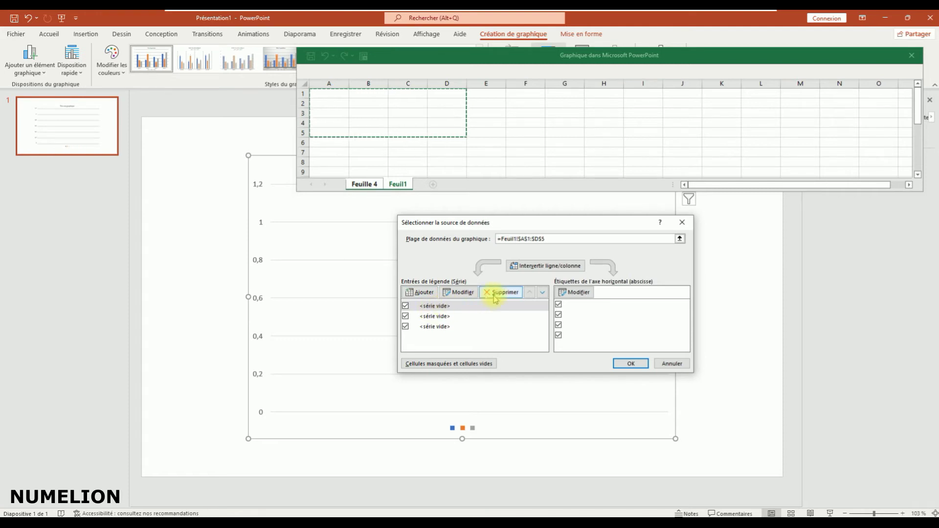
click(494, 296)
click(495, 296)
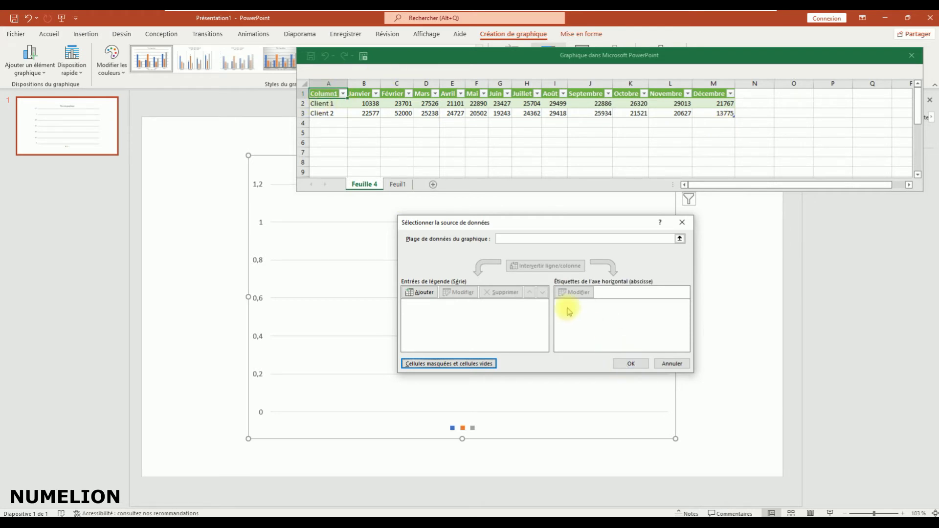
- Add a Client 1 series from Feuille 4, with its name from A2 and its values from B2:M2
click(430, 293)
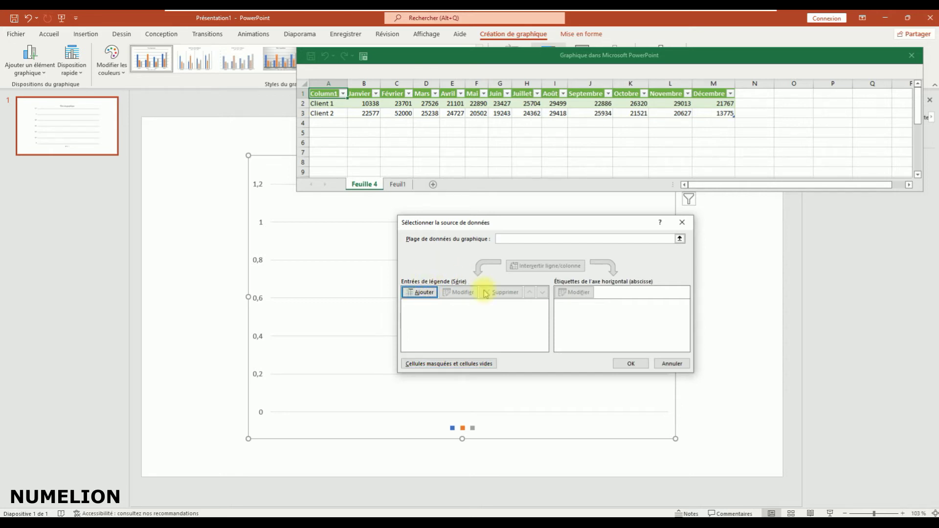
click(325, 103)
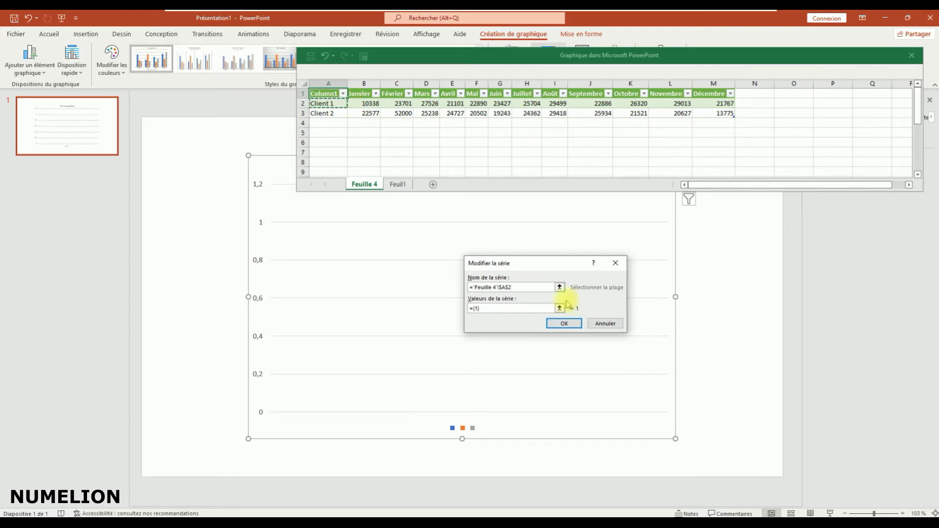
click(559, 308)
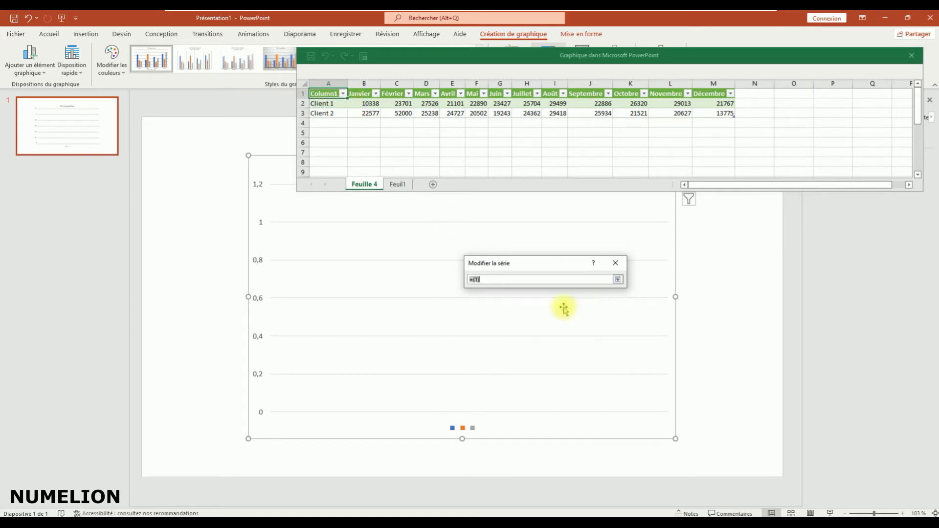
drag(368, 103, 731, 103)
click(618, 280)
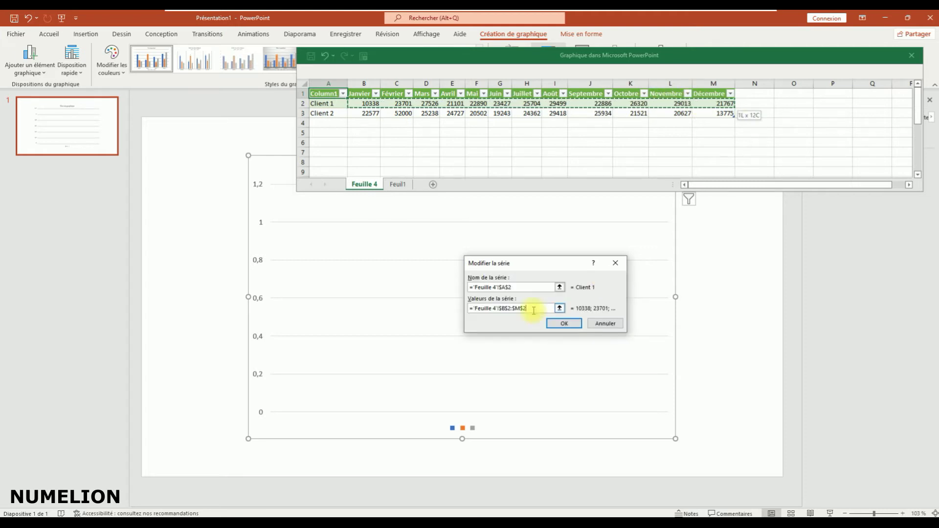
click(568, 323)
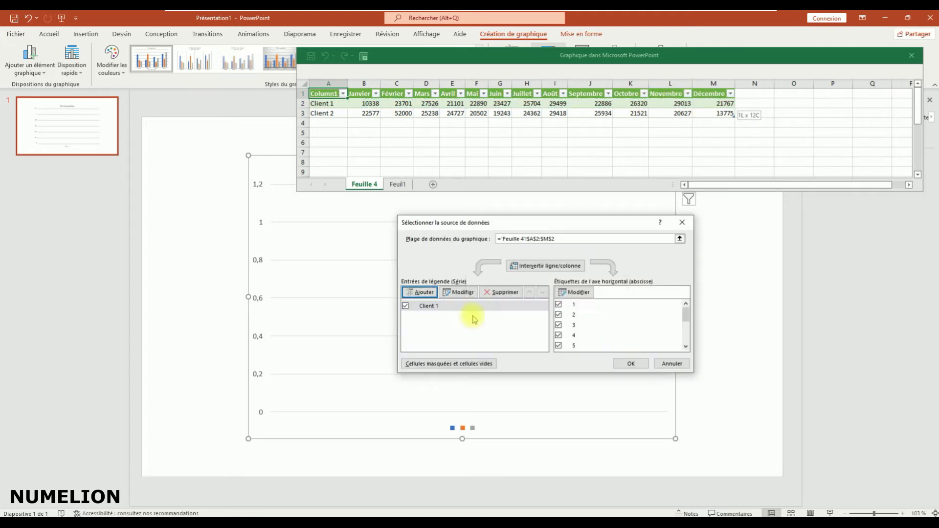
- Add a Client 2 series from Feuille 4, with its name from A3 and its values from B3:M3
click(420, 292)
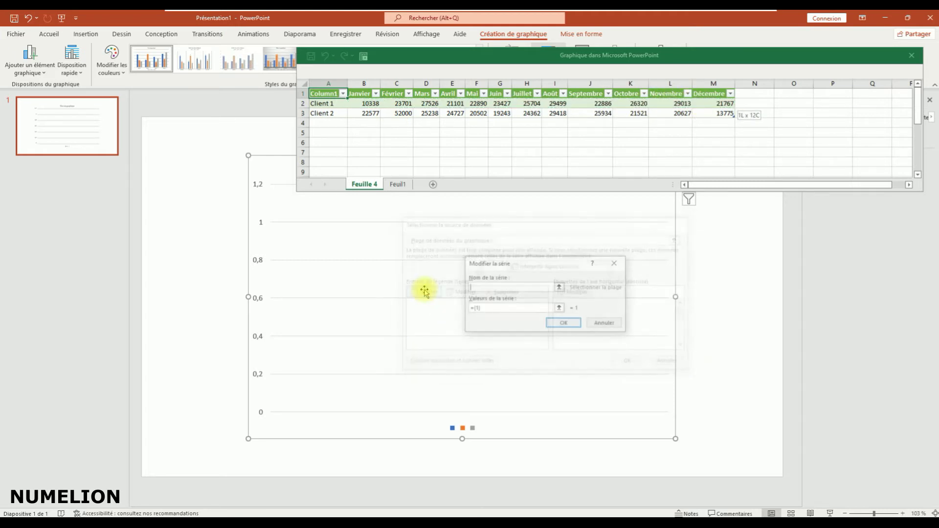
click(324, 113)
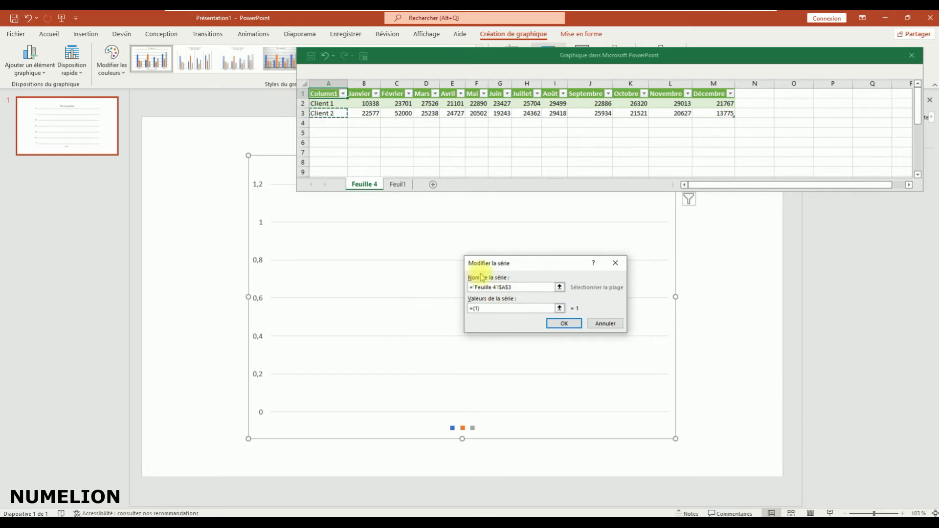
click(559, 308)
drag(364, 113, 710, 113)
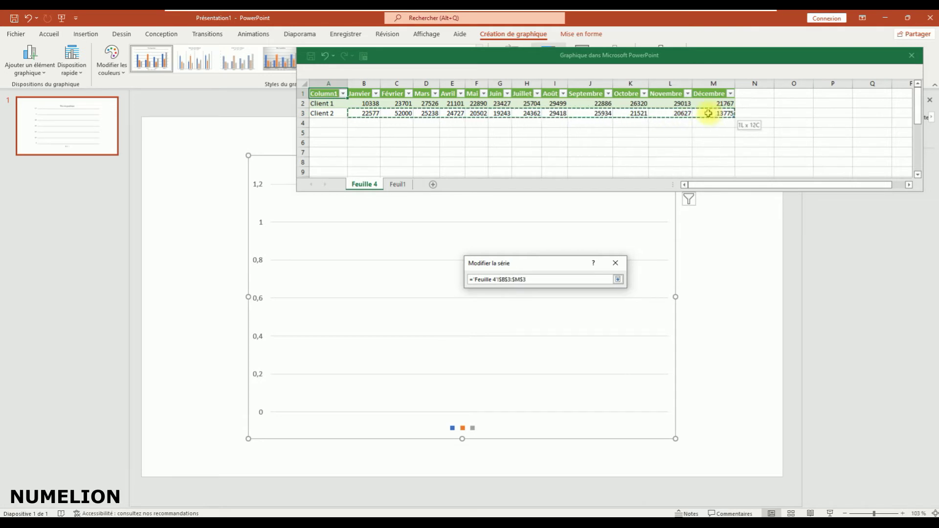
click(618, 279)
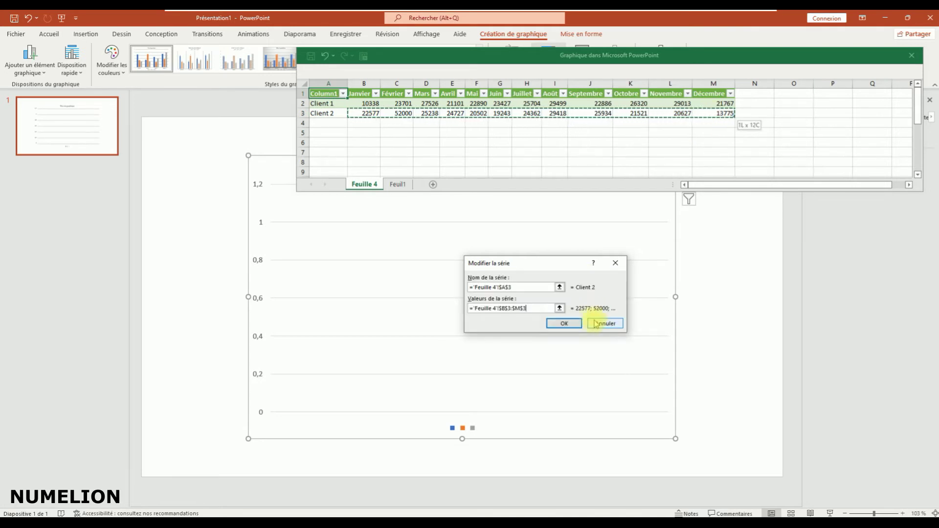
click(564, 323)
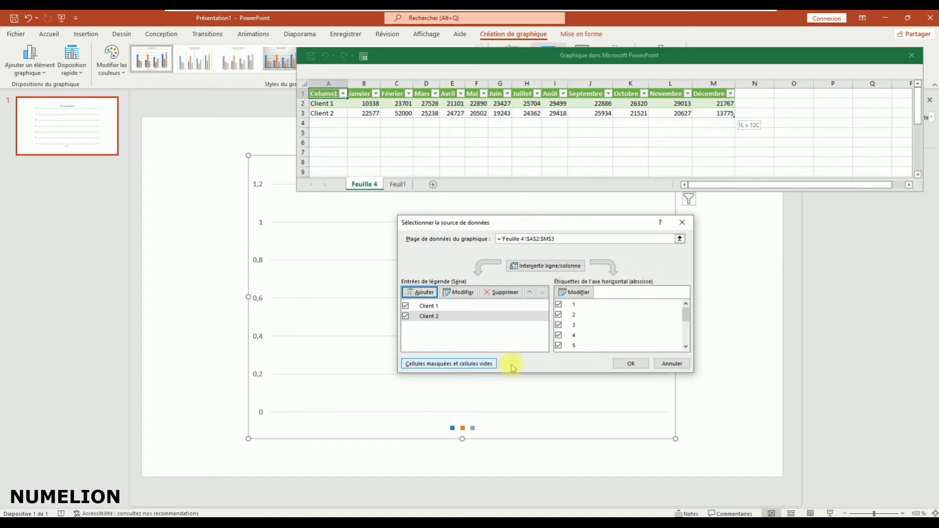
- Set the chart's horizontal axis labels to Feuille 4 B1:M1, apply the data source, and close the chart's data sheet
click(572, 292)
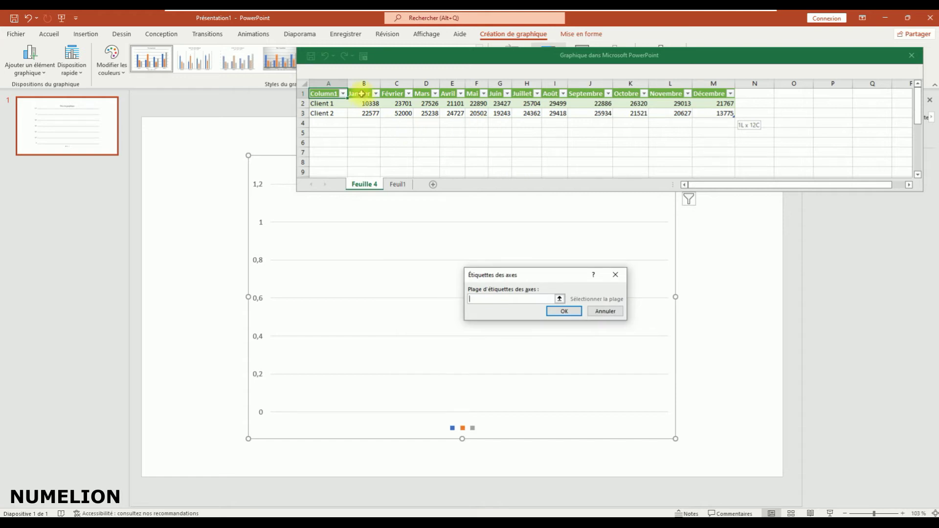
drag(362, 94, 718, 94)
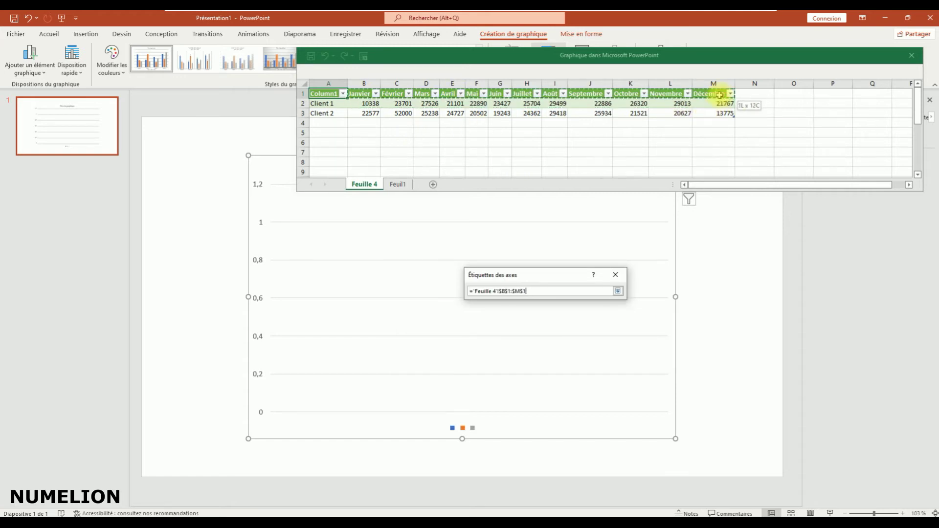
click(564, 310)
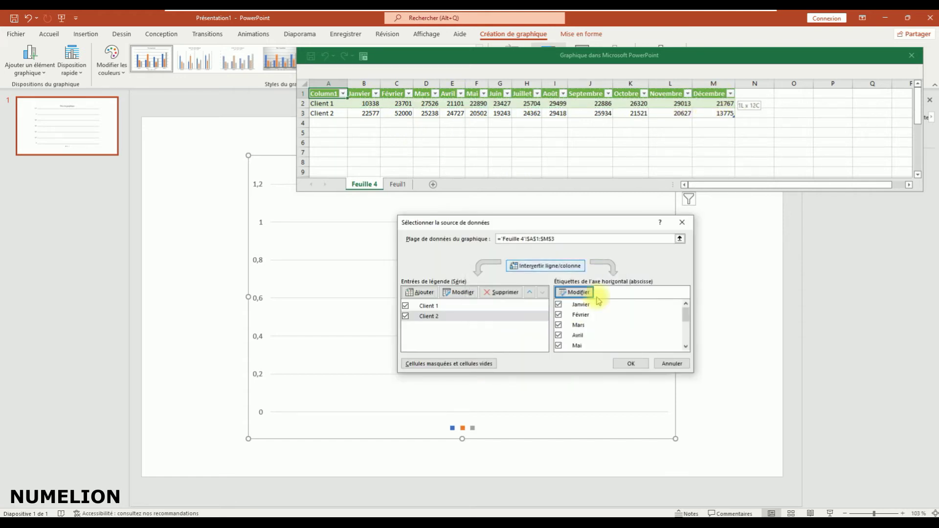
click(630, 364)
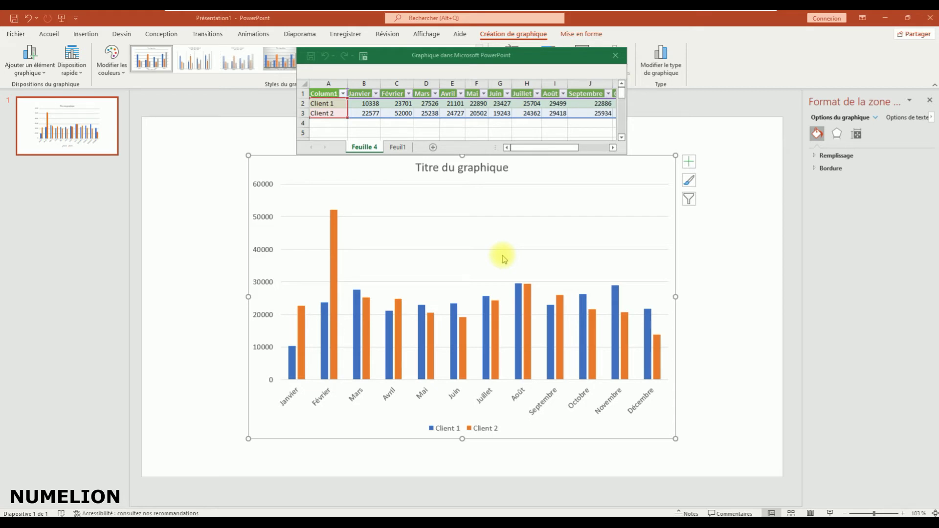
click(616, 55)
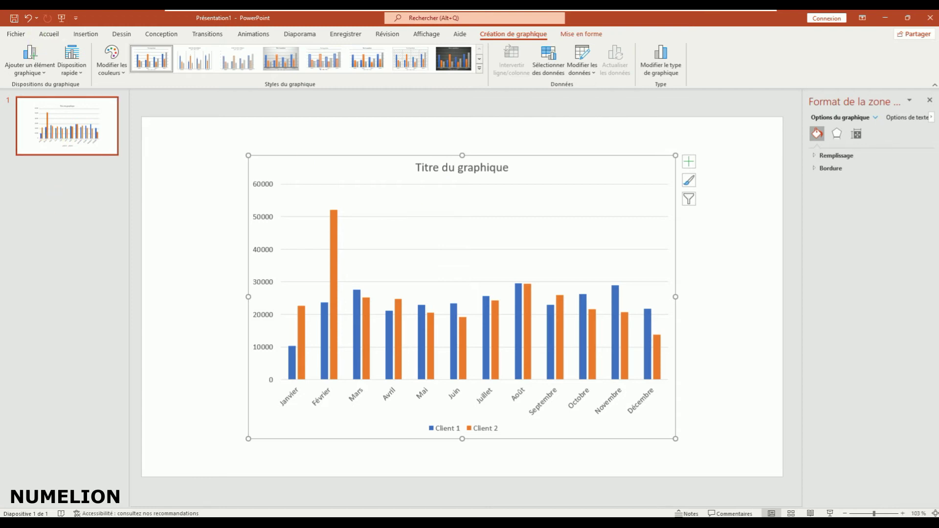
- Open the external client data workbook in Excel
right_click(325, 525)
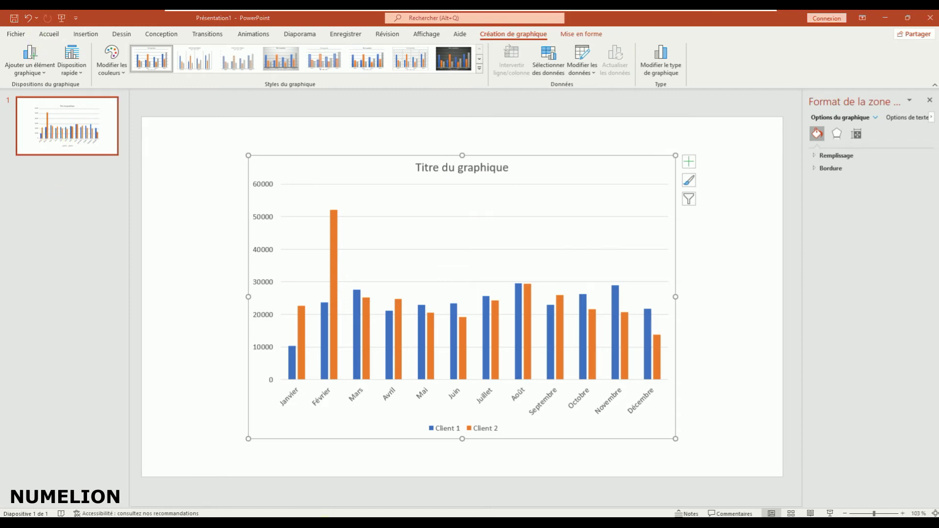
click(287, 439)
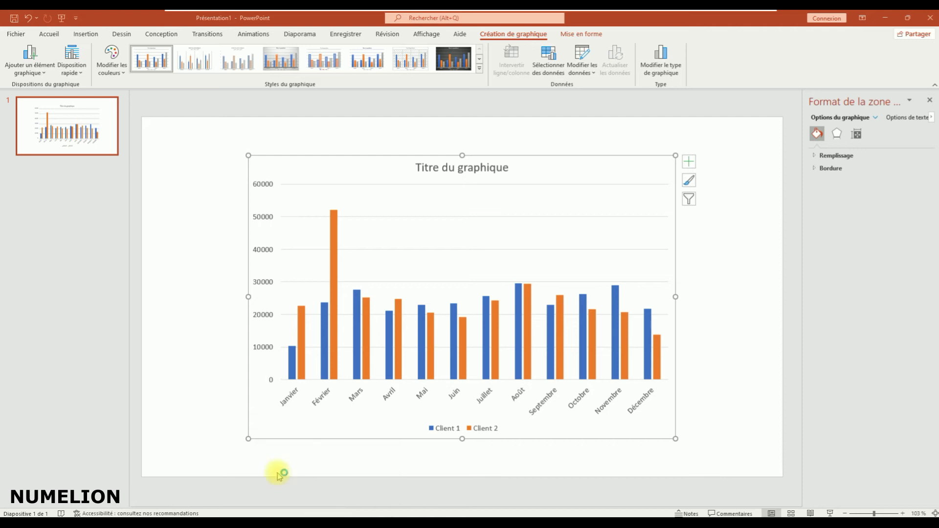